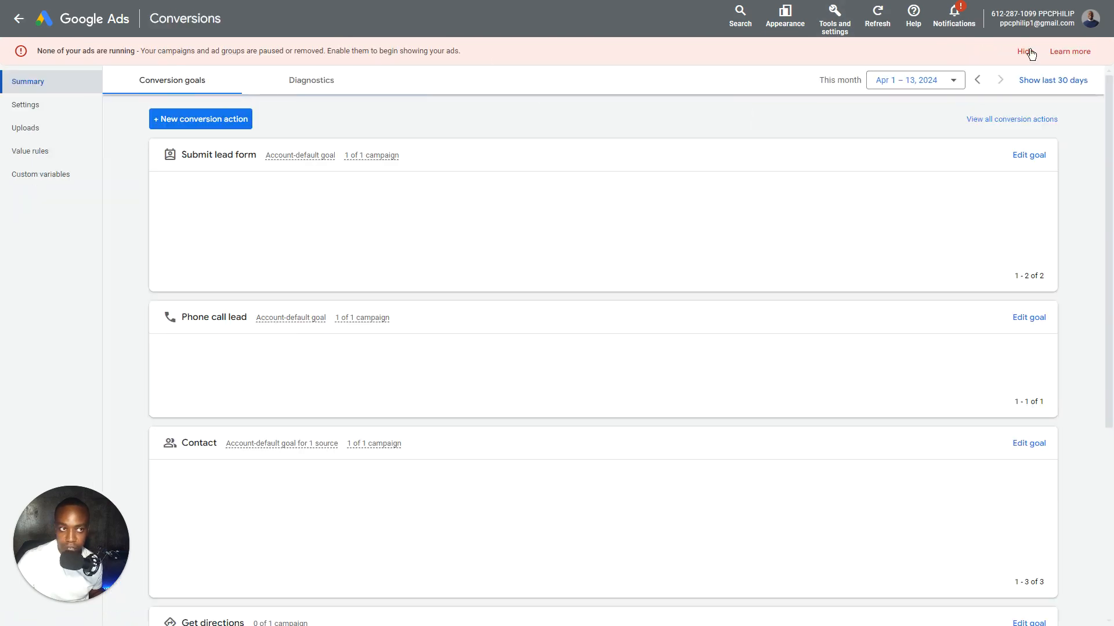
Hide the paused-ads alert and review the existing conversion goals and their conversion actions.
{"action": "left_click", "coordinate": [1026, 52]}
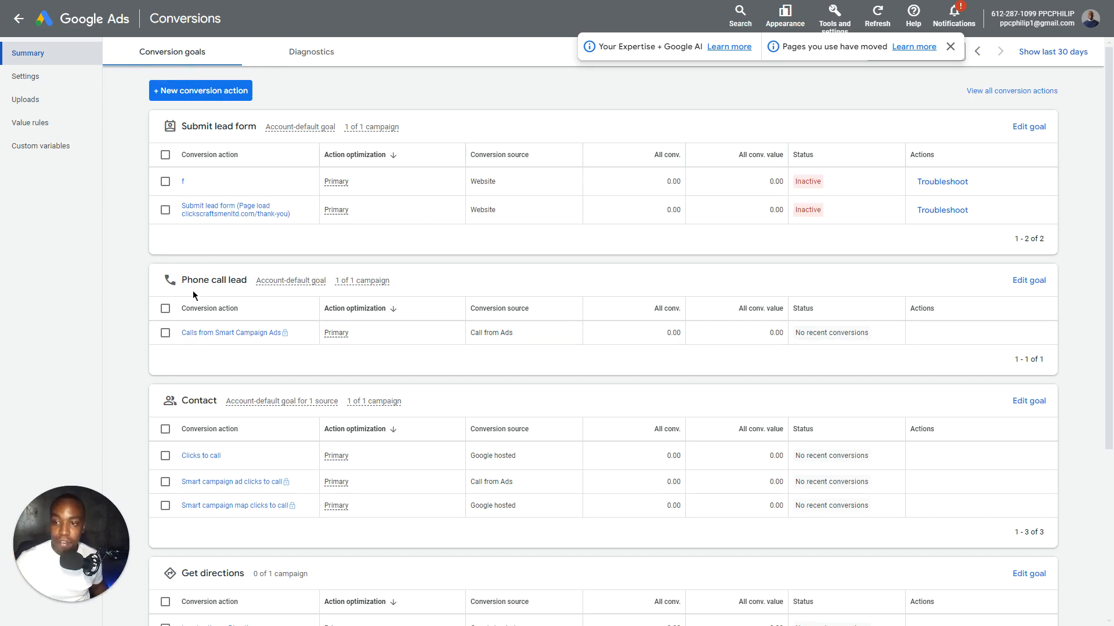
{"action": "scroll", "coordinate": [192, 290], "scroll_direction": "down", "scroll_amount": 3}
{"action": "scroll", "coordinate": [199, 284], "scroll_direction": "down", "scroll_amount": 1}
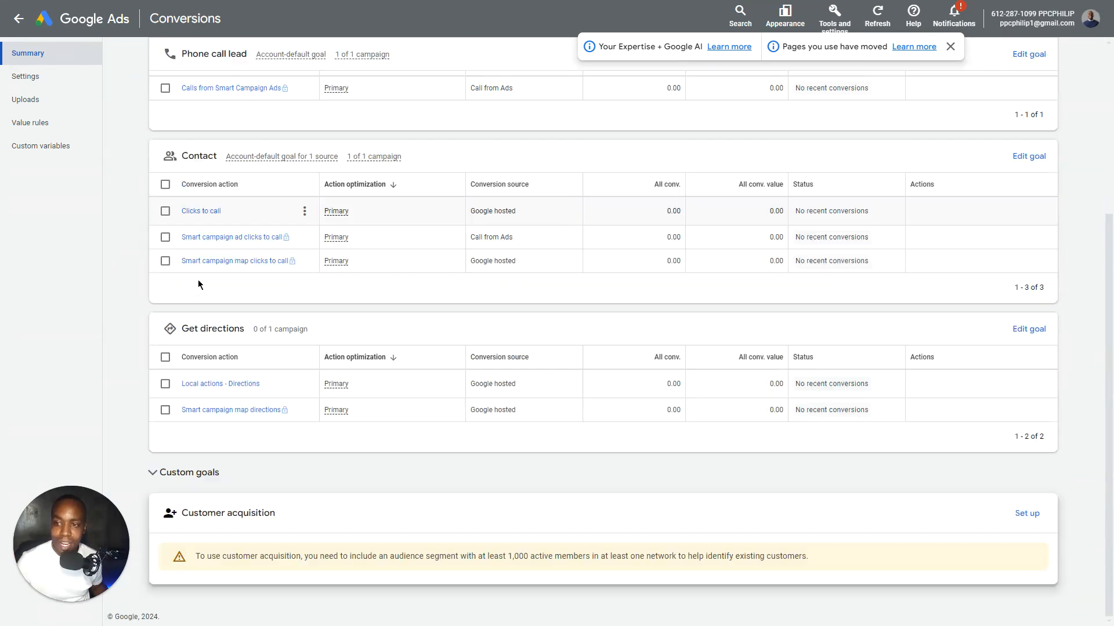
{"action": "mouse_move", "coordinate": [185, 381]}
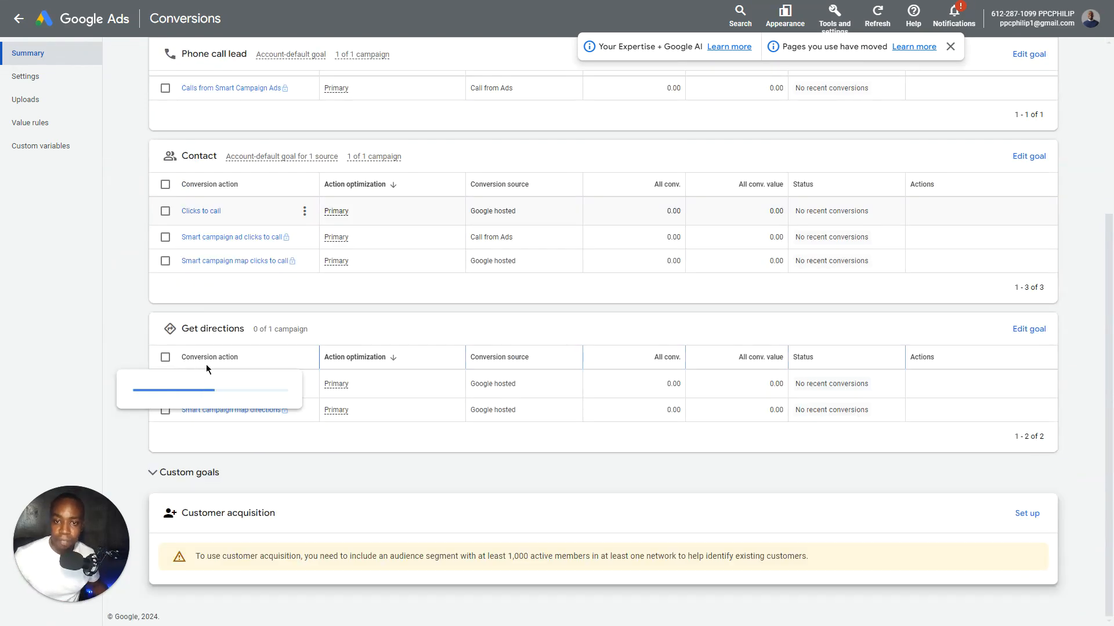
{"action": "scroll", "coordinate": [784, 276], "scroll_direction": "up", "scroll_amount": 4}
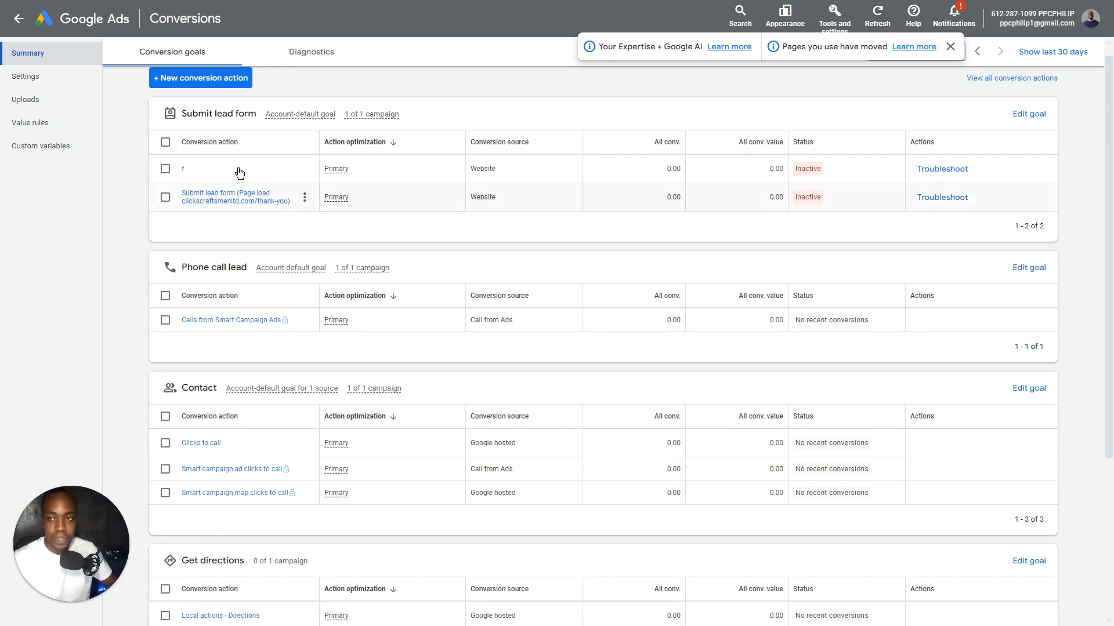
{"action": "scroll", "coordinate": [313, 248], "scroll_direction": "up", "scroll_amount": 1}
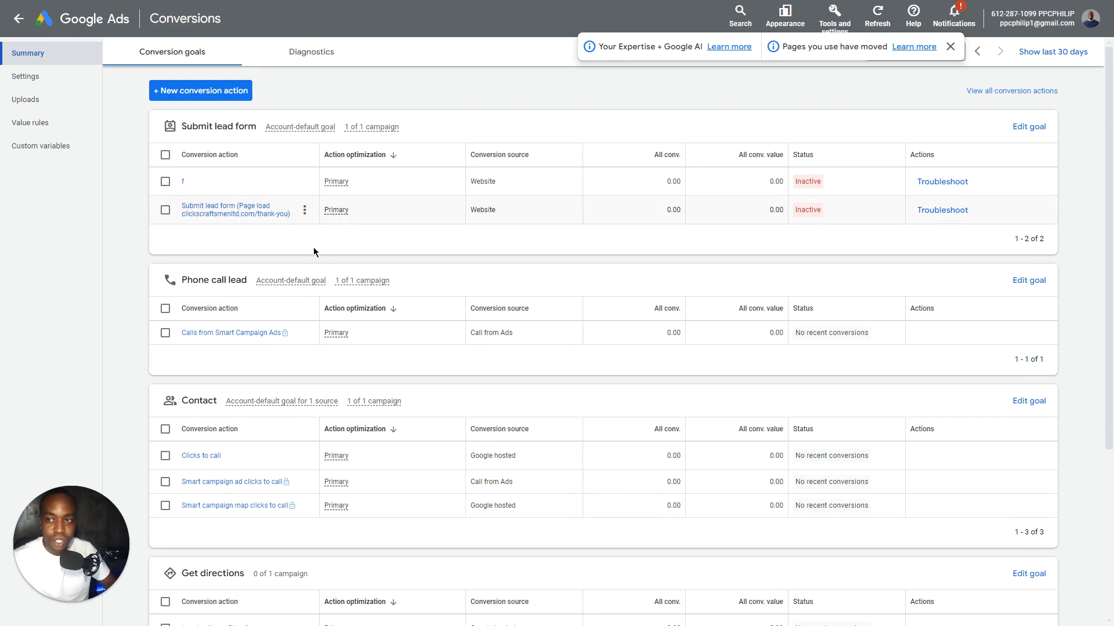
Start a new conversion action that tracks actions on a website, and dismiss the notification bar.
{"action": "left_click", "coordinate": [210, 91]}
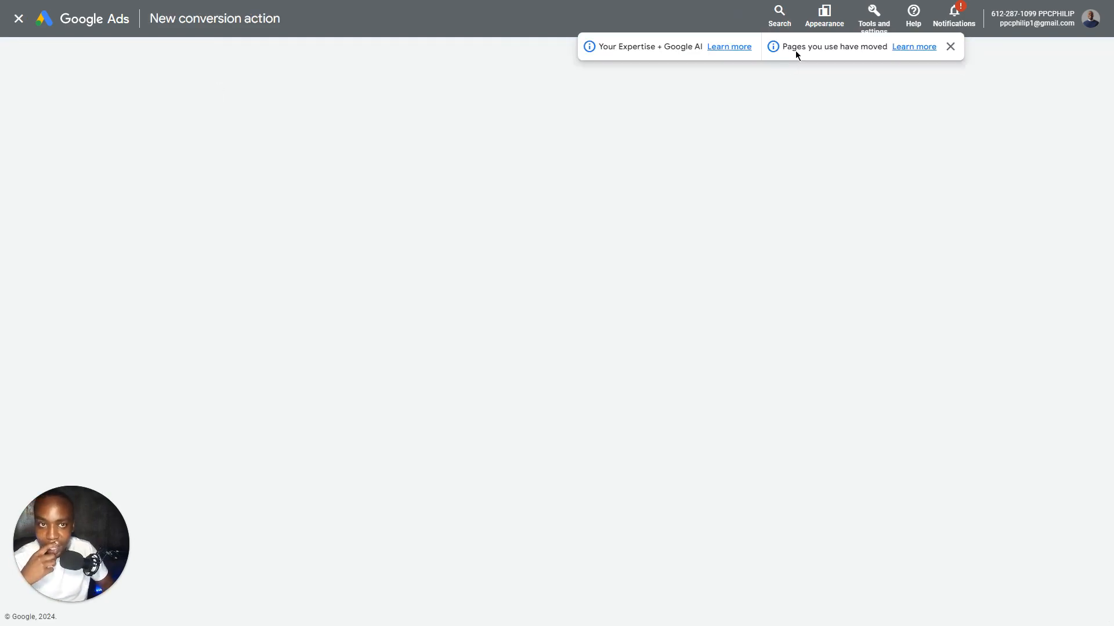
{"action": "left_click", "coordinate": [952, 45]}
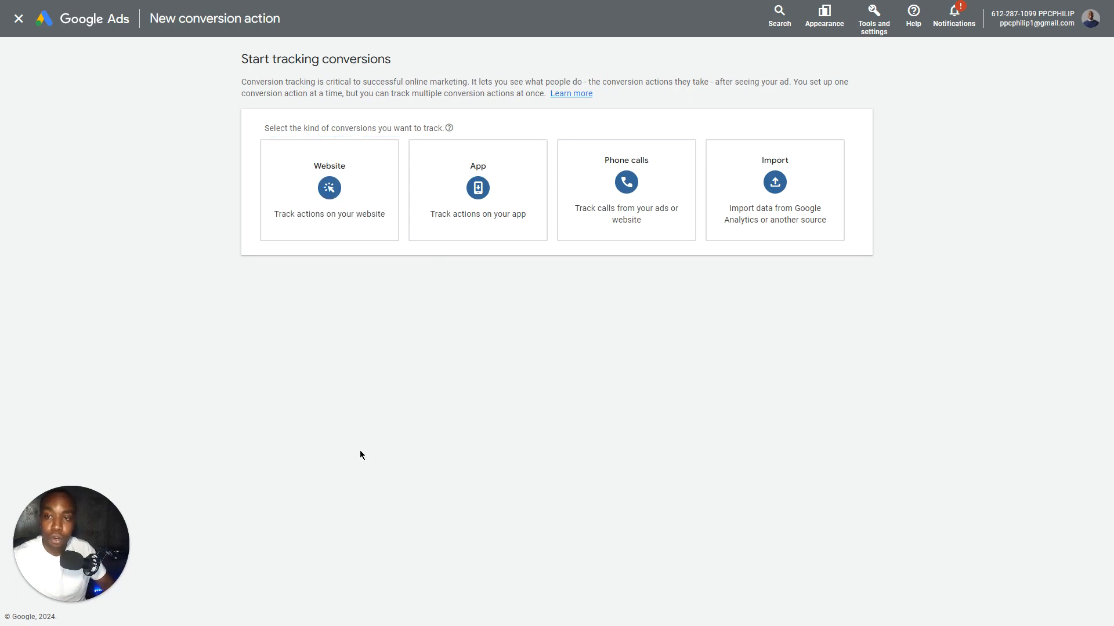
{"action": "left_click", "coordinate": [362, 206]}
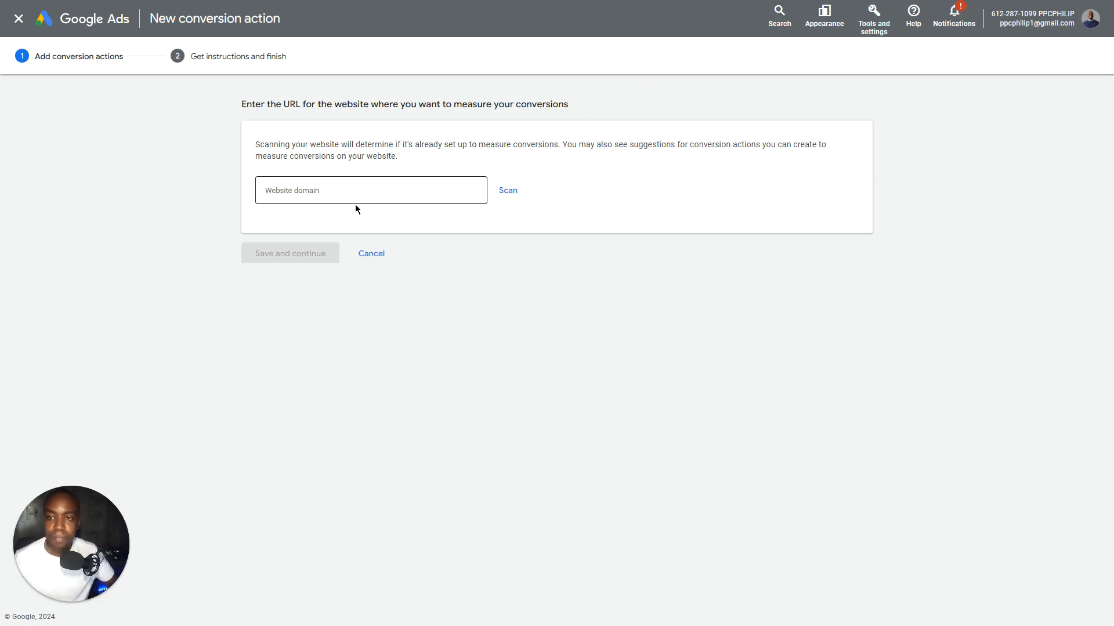
{"action": "left_click", "coordinate": [356, 191]}
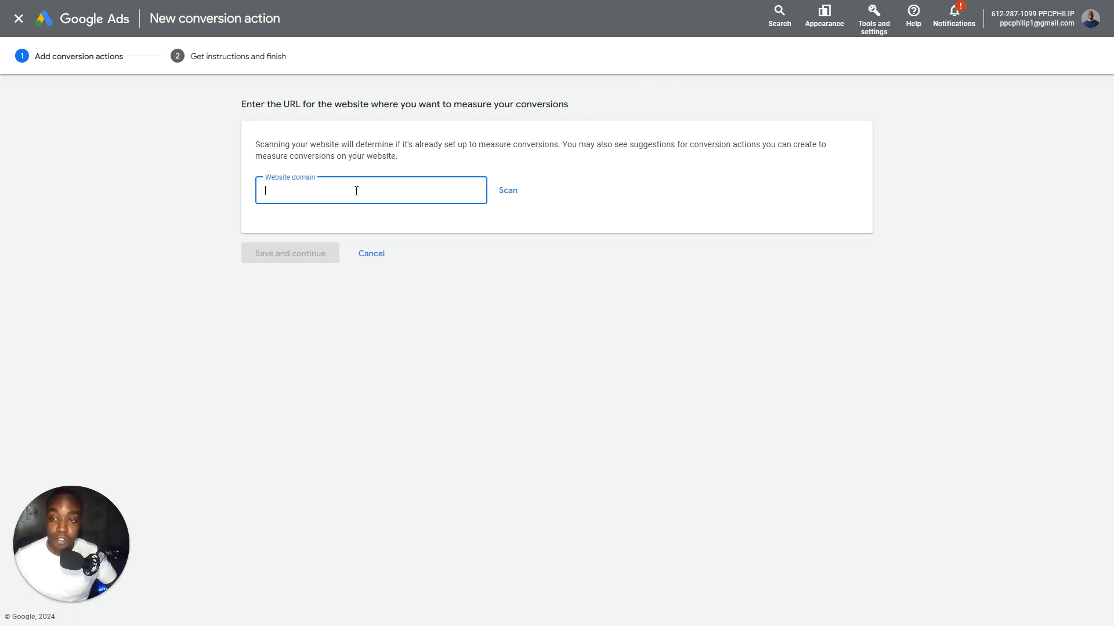
{"action": "type", "text": "www.clicks"}
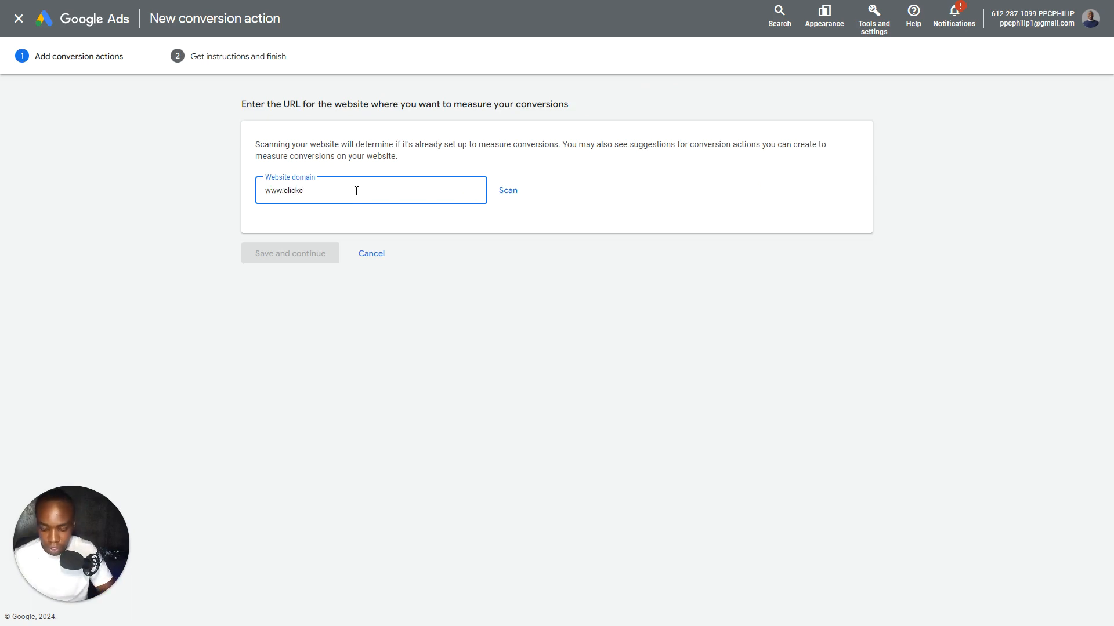
{"action": "type", "text": "raftsmenltd"}
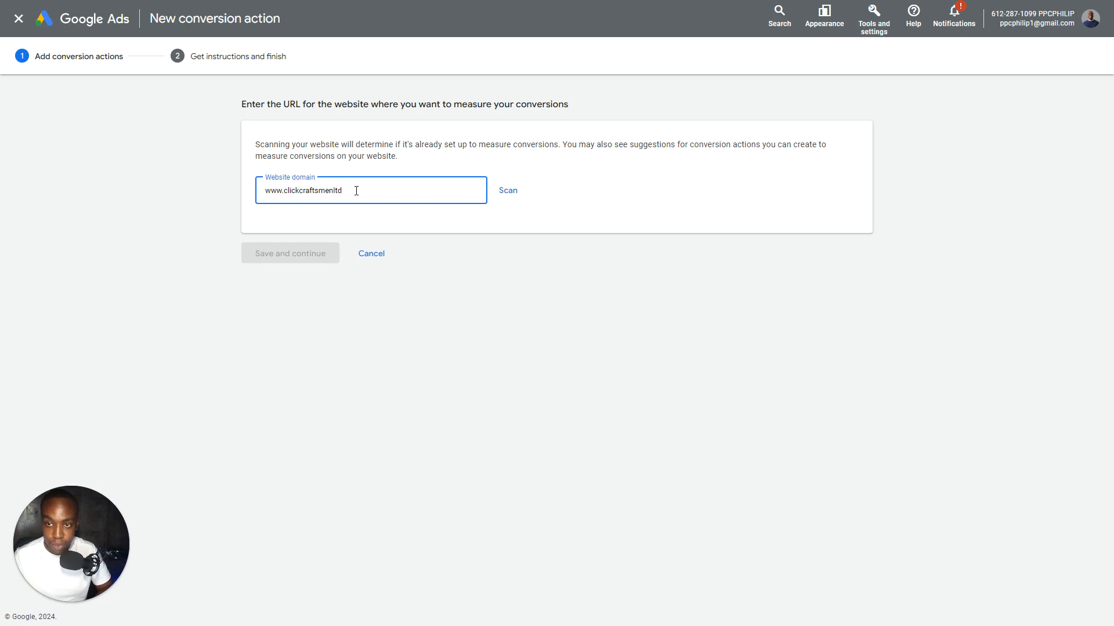
{"action": "type", "text": ".com"}
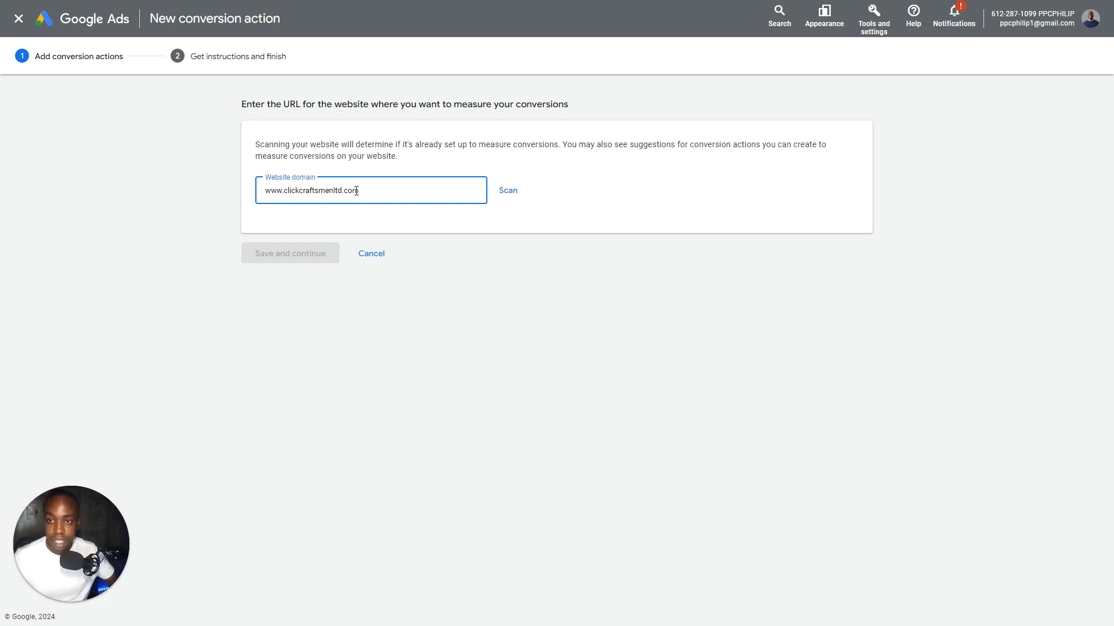
{"action": "left_click", "coordinate": [508, 191]}
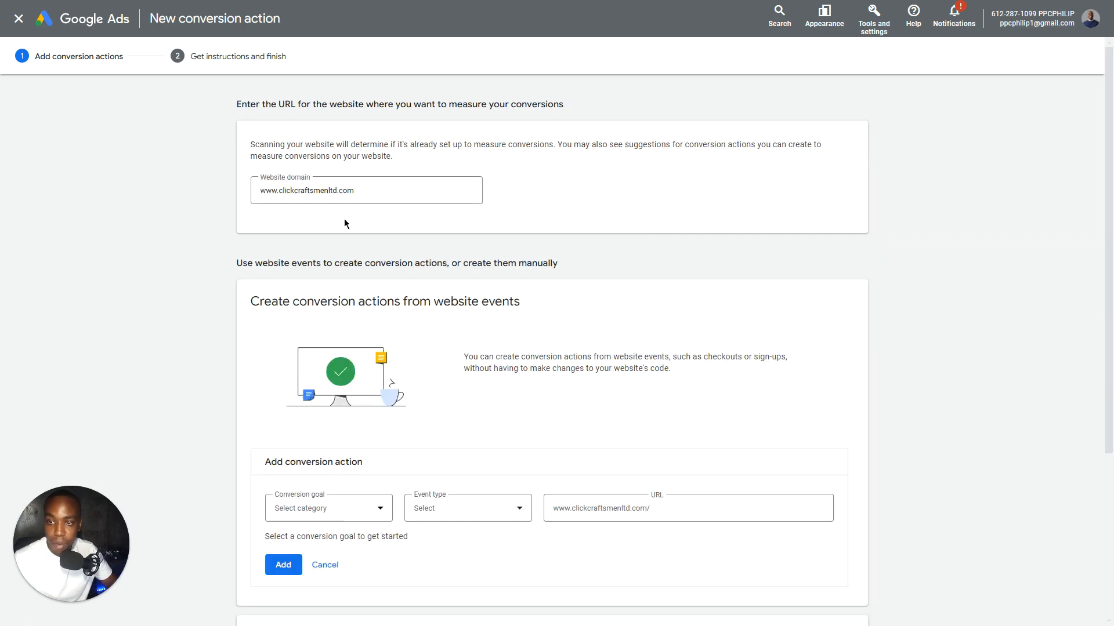
Examine the options for creating conversion actions from website events or manually using code.
{"action": "scroll", "coordinate": [375, 235], "scroll_direction": "down", "scroll_amount": 3}
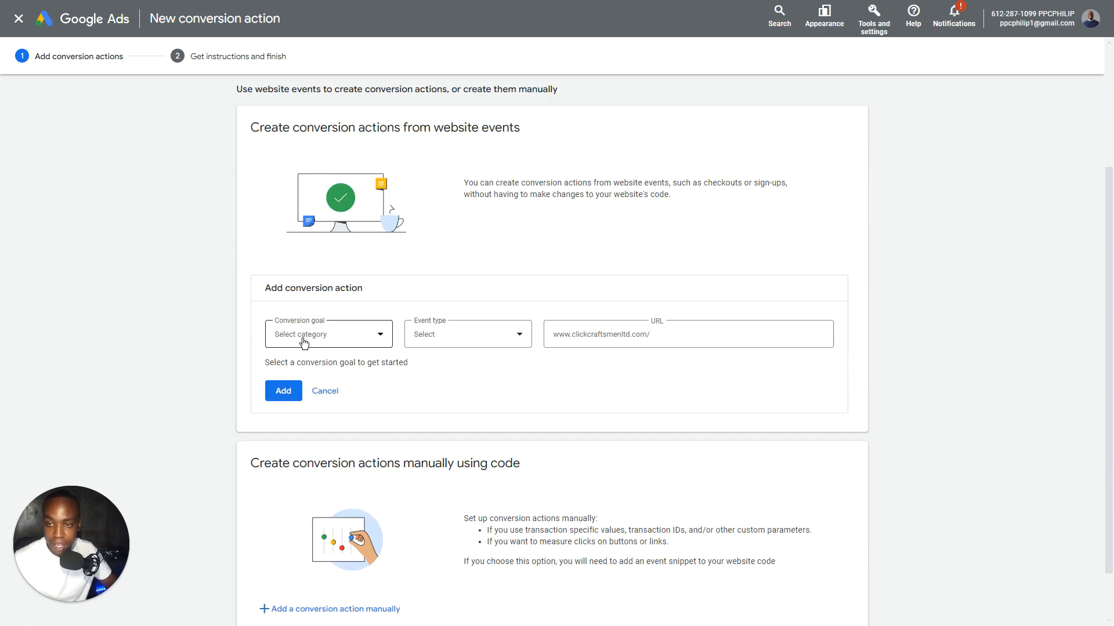
{"action": "scroll", "coordinate": [311, 330], "scroll_direction": "up", "scroll_amount": 3}
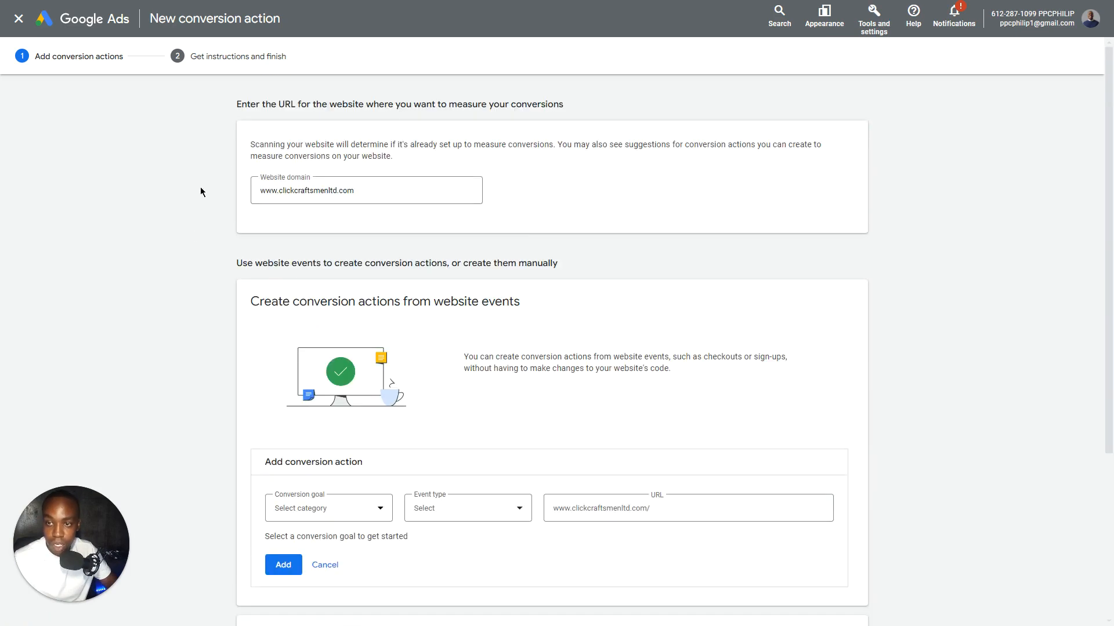
{"action": "scroll", "coordinate": [311, 285], "scroll_direction": "down", "scroll_amount": 1}
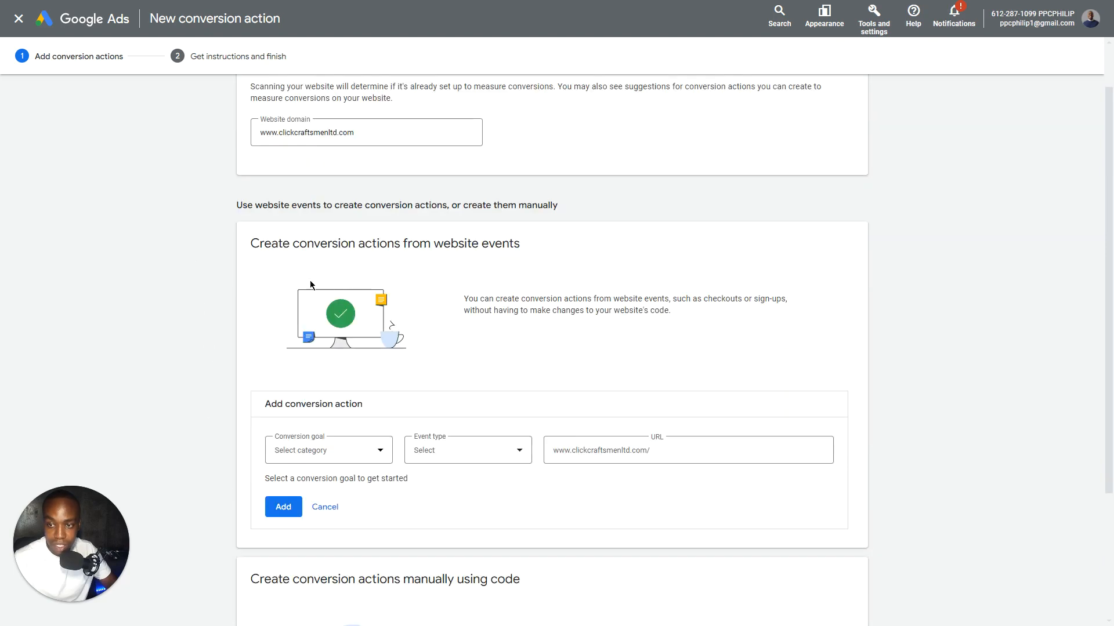
{"action": "left_click_drag", "start_coordinate": [235, 209], "coordinate": [473, 203]}
{"action": "left_click", "coordinate": [348, 297]}
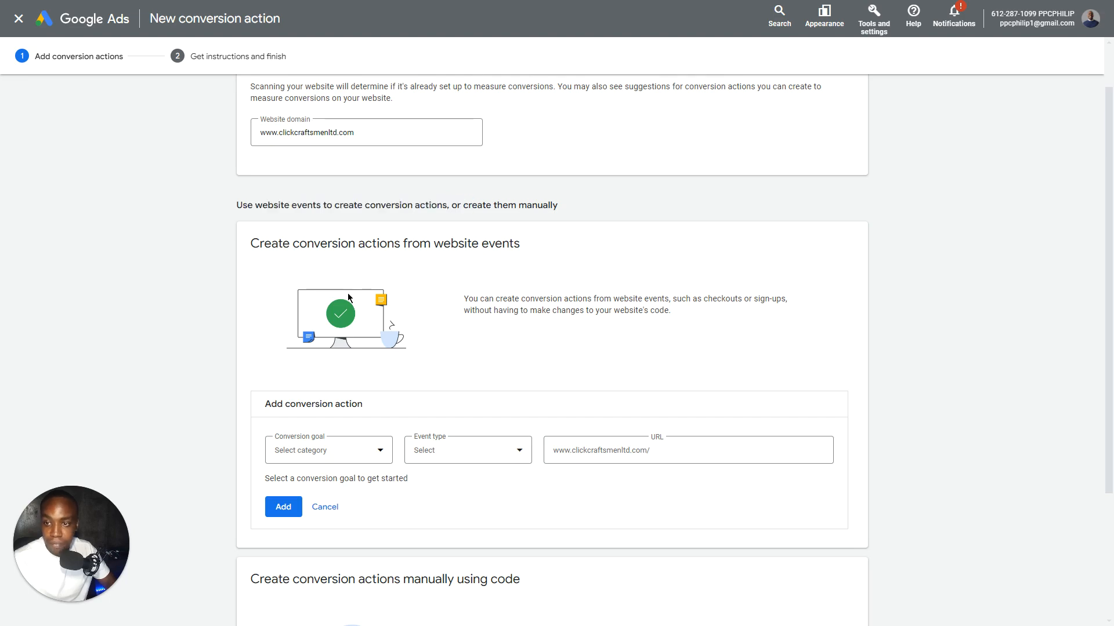
{"action": "scroll", "coordinate": [309, 352], "scroll_direction": "down", "scroll_amount": 2}
{"action": "scroll", "coordinate": [309, 353], "scroll_direction": "up", "scroll_amount": 1}
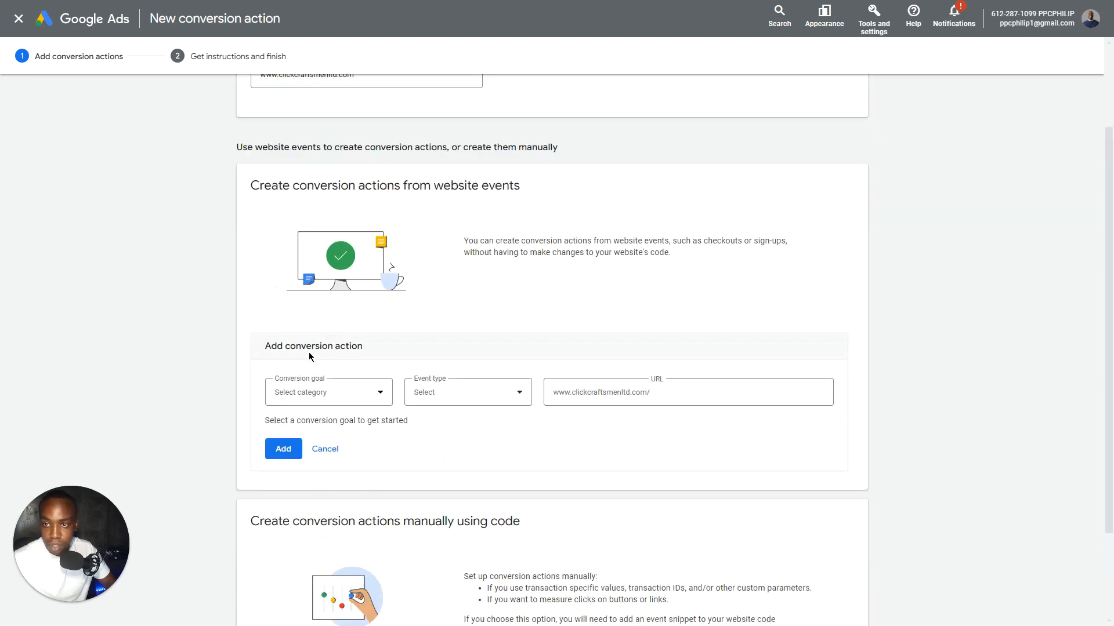
Set the conversion goal of the website-event action to Submit lead form, after looking through the available categories.
{"action": "left_click", "coordinate": [355, 400]}
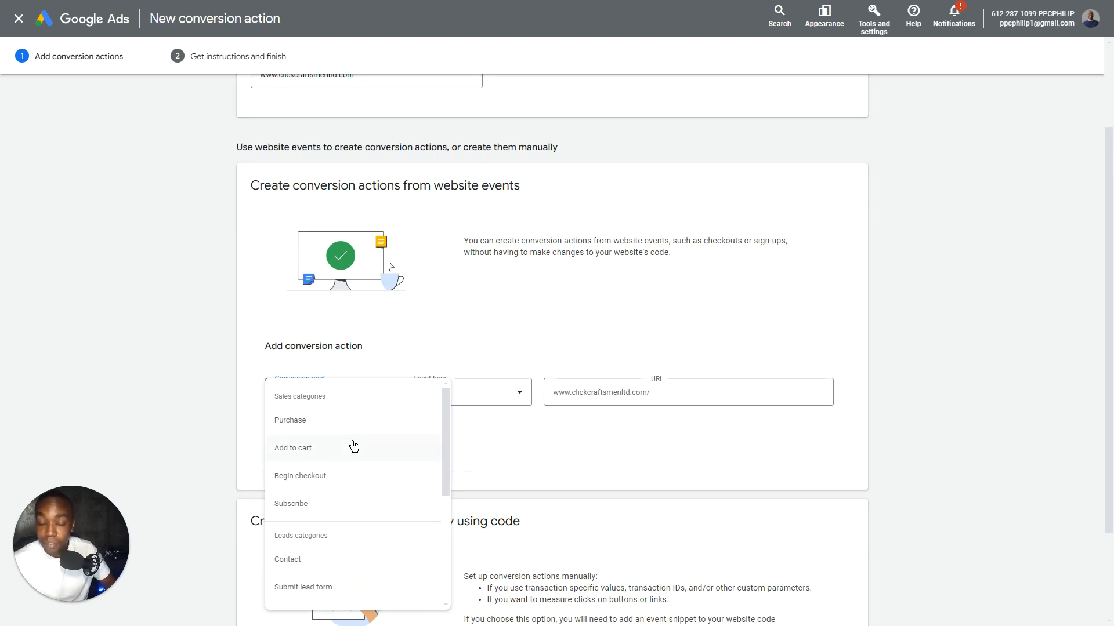
{"action": "scroll", "coordinate": [356, 459], "scroll_direction": "down", "scroll_amount": 5}
{"action": "scroll", "coordinate": [358, 469], "scroll_direction": "up", "scroll_amount": 5}
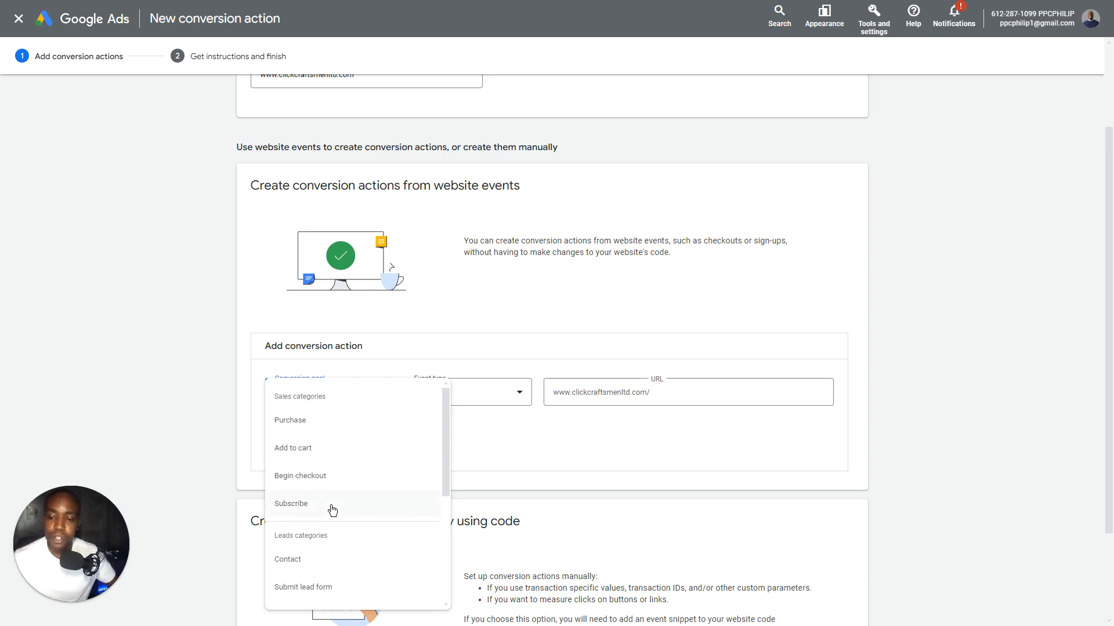
{"action": "scroll", "coordinate": [331, 509], "scroll_direction": "down", "scroll_amount": 1}
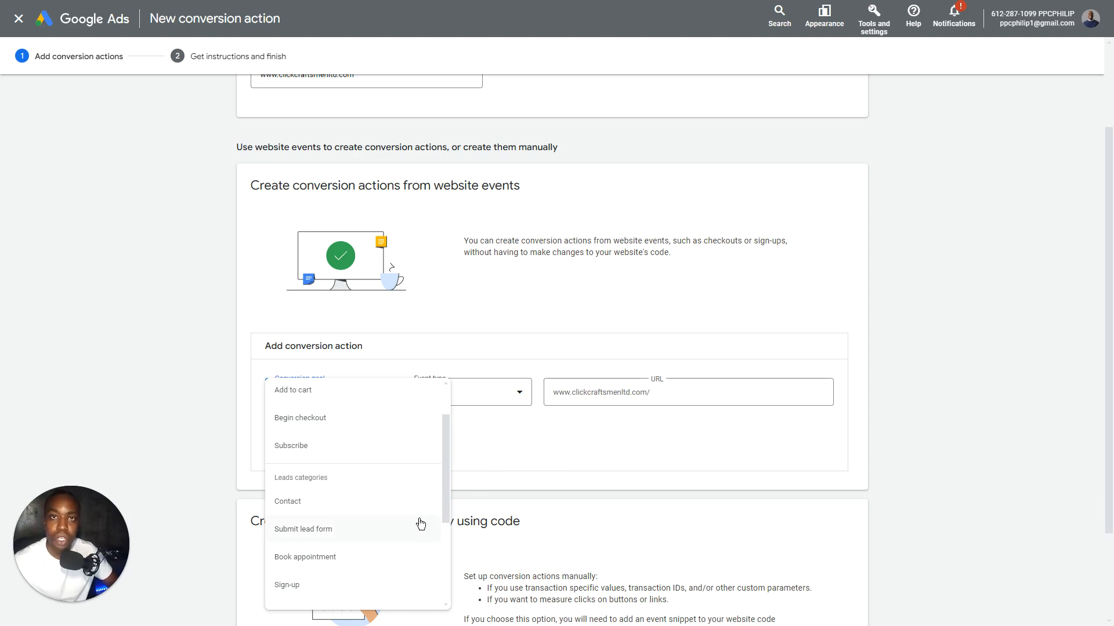
{"action": "left_click", "coordinate": [373, 533]}
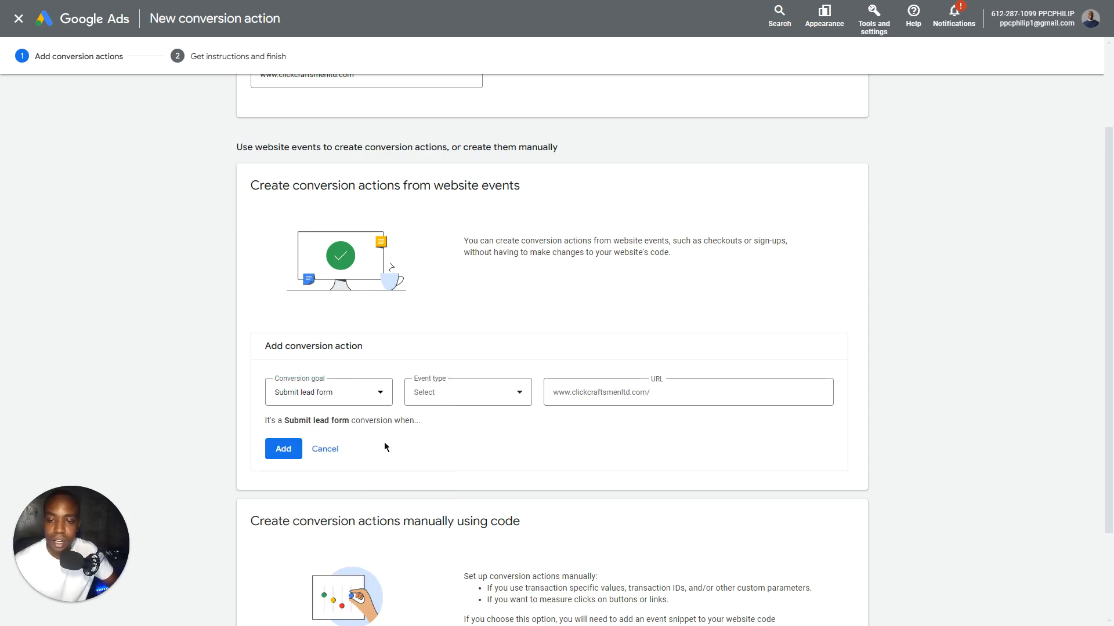
Set the event type to Page load with the URL ending thank-you, and add the conversion action.
{"action": "left_click", "coordinate": [497, 391]}
{"action": "left_click", "coordinate": [438, 405]}
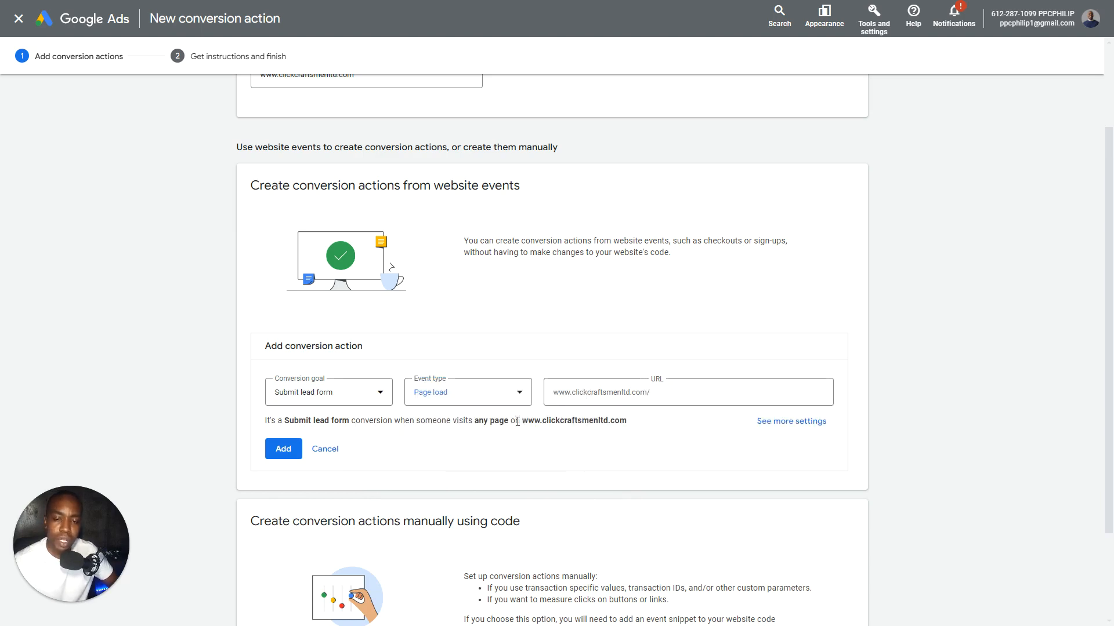
{"action": "left_click", "coordinate": [684, 389]}
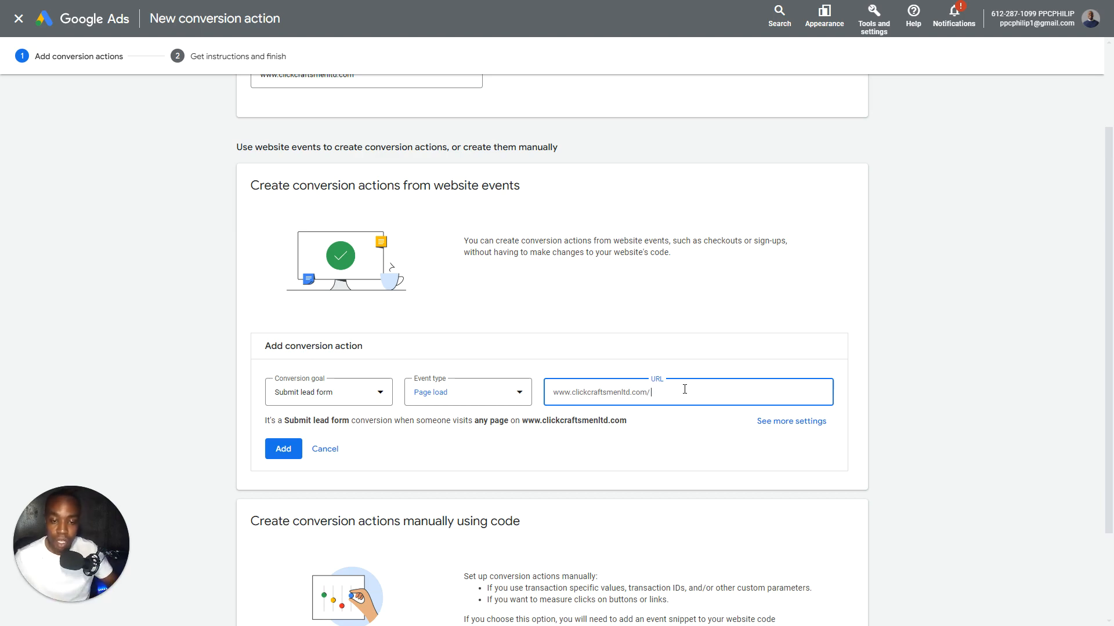
{"action": "type", "text": "thank-you"}
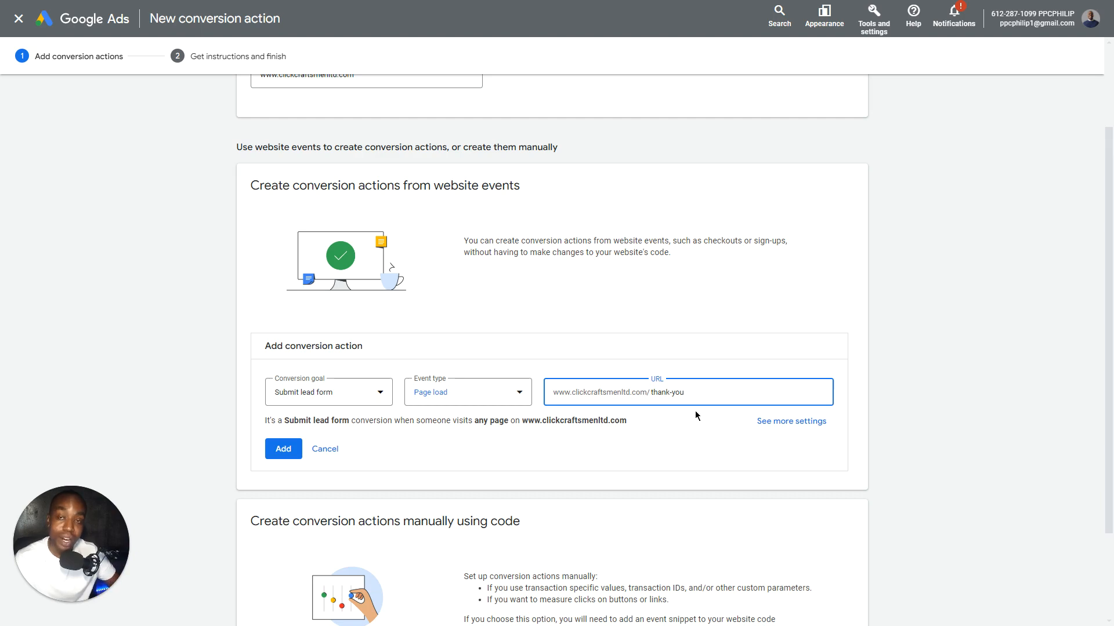
{"action": "left_click", "coordinate": [283, 449]}
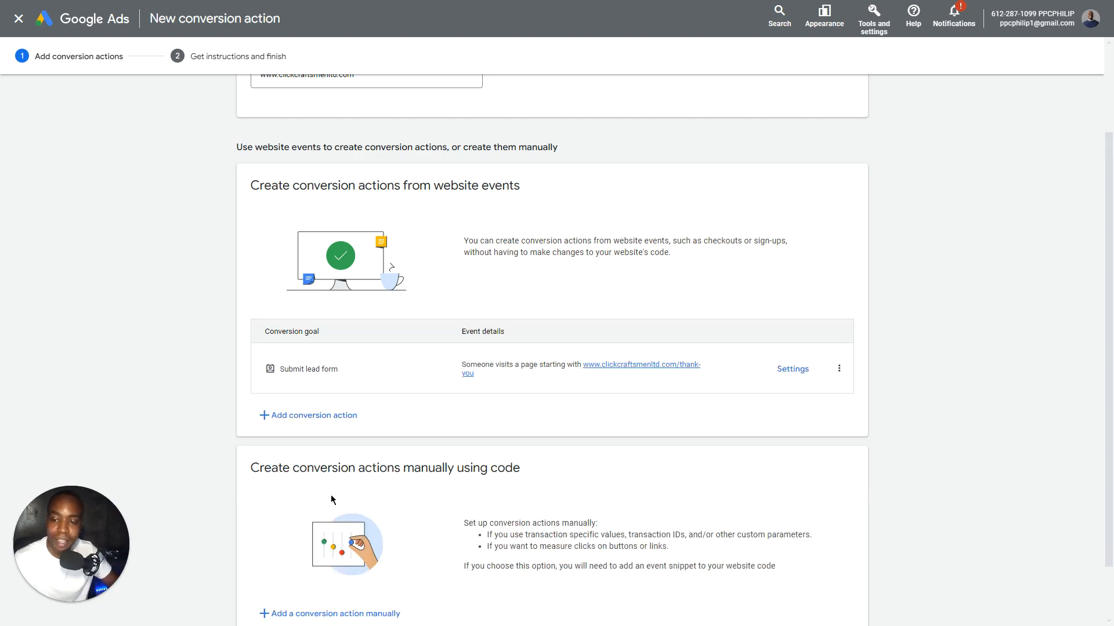
{"action": "scroll", "coordinate": [443, 381], "scroll_direction": "down", "scroll_amount": 2}
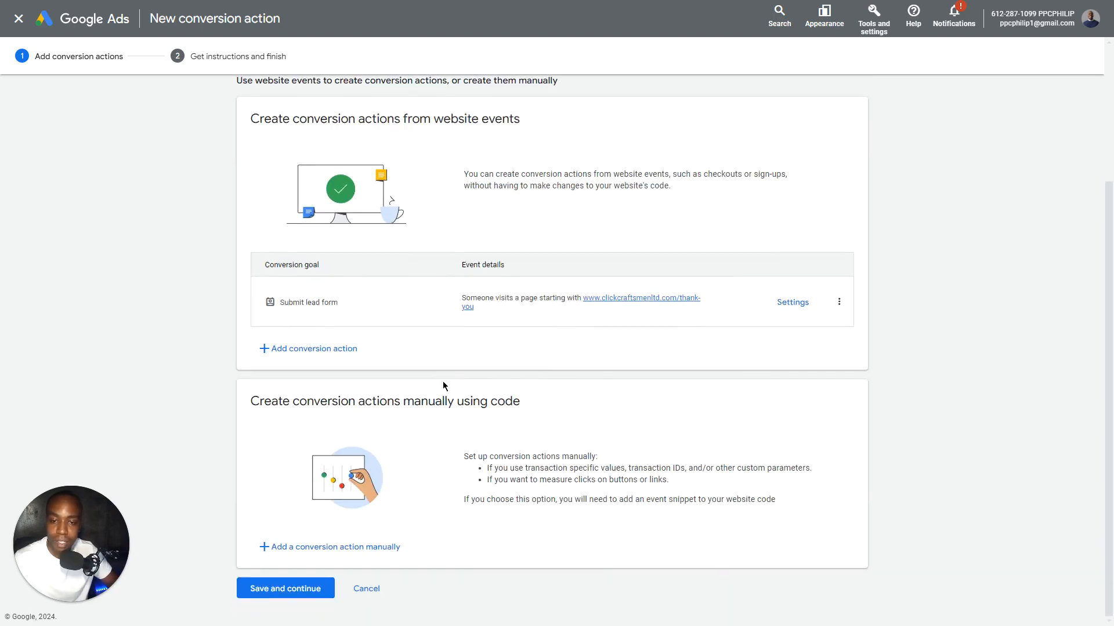
{"action": "left_click", "coordinate": [306, 350]}
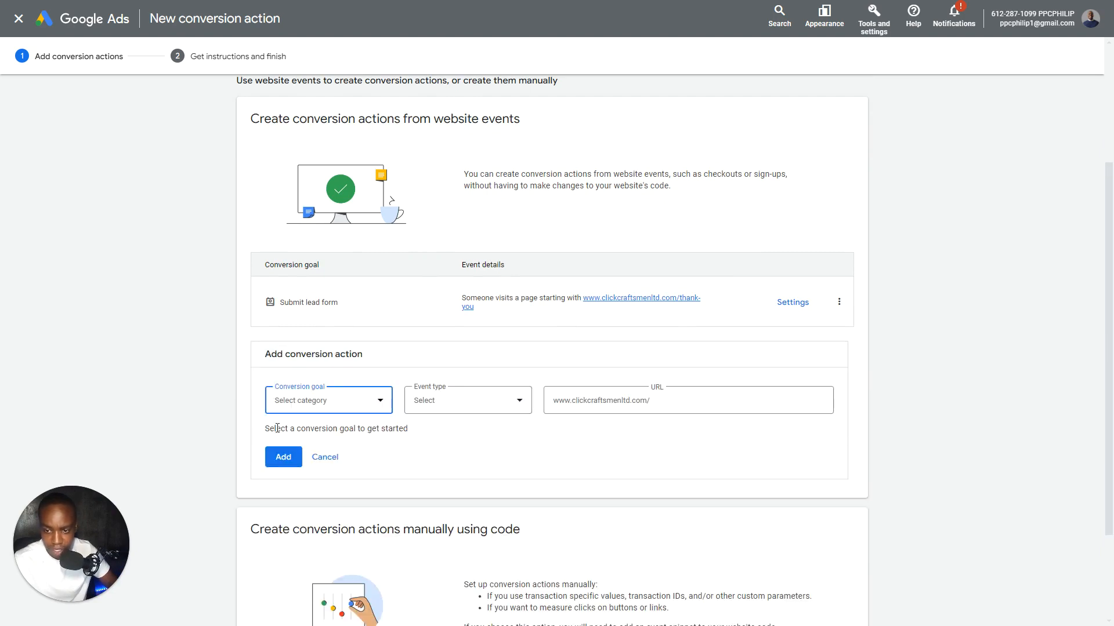
{"action": "left_click", "coordinate": [365, 399]}
{"action": "scroll", "coordinate": [464, 440], "scroll_direction": "down", "scroll_amount": 2}
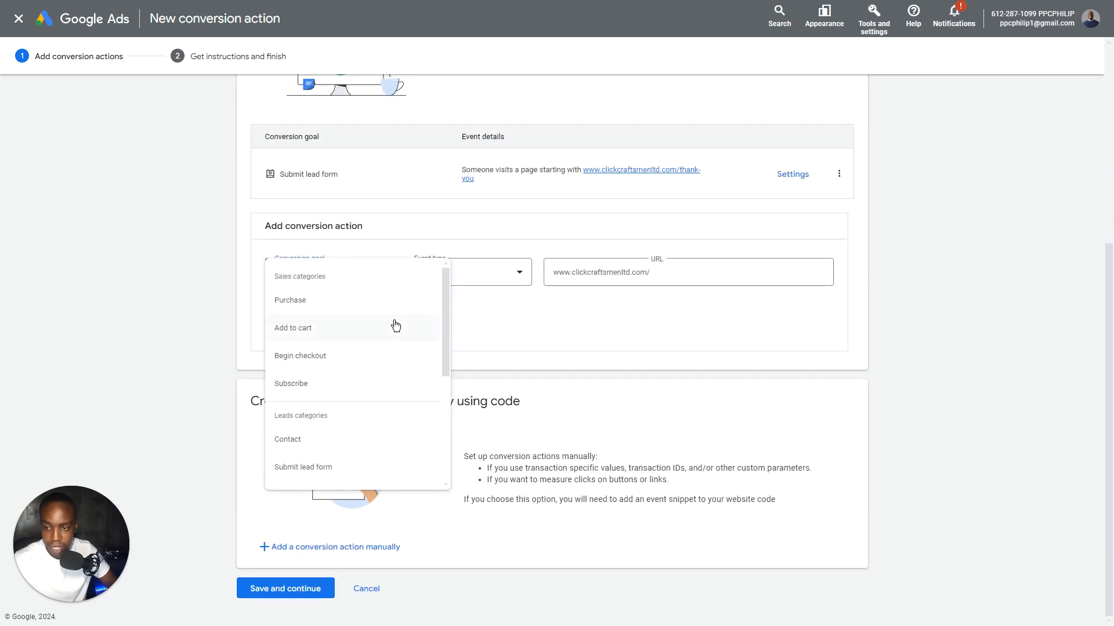
{"action": "scroll", "coordinate": [393, 323], "scroll_direction": "down", "scroll_amount": 3}
{"action": "scroll", "coordinate": [392, 323], "scroll_direction": "up", "scroll_amount": 3}
{"action": "scroll", "coordinate": [308, 348], "scroll_direction": "down", "scroll_amount": 4}
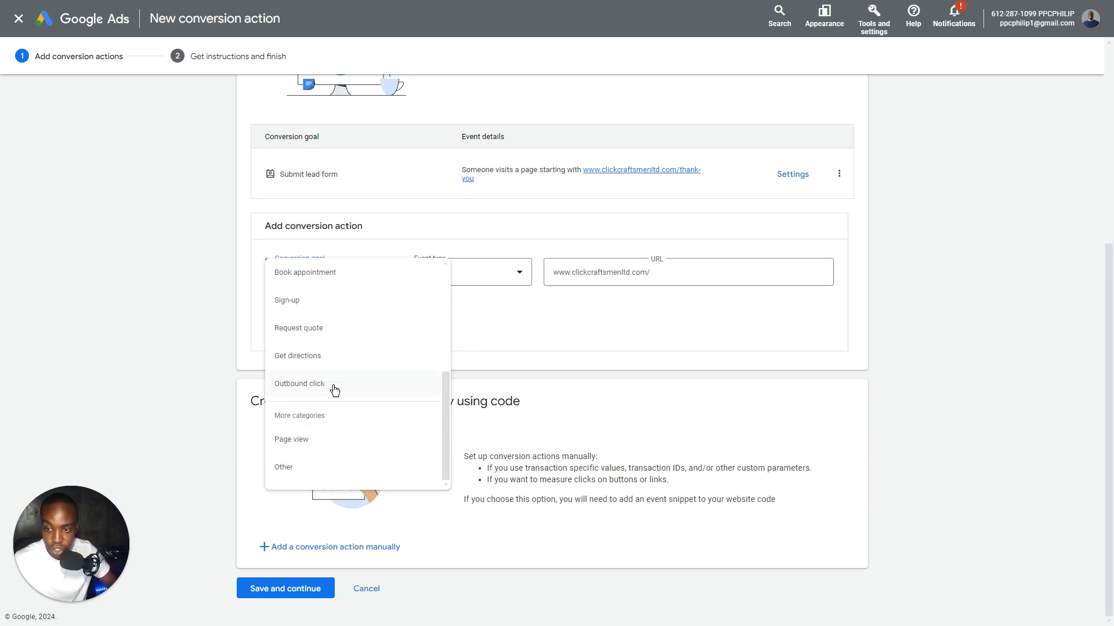
{"action": "scroll", "coordinate": [338, 375], "scroll_direction": "up", "scroll_amount": 5}
{"action": "key", "text": "Escape"}
{"action": "left_click", "coordinate": [326, 329]}
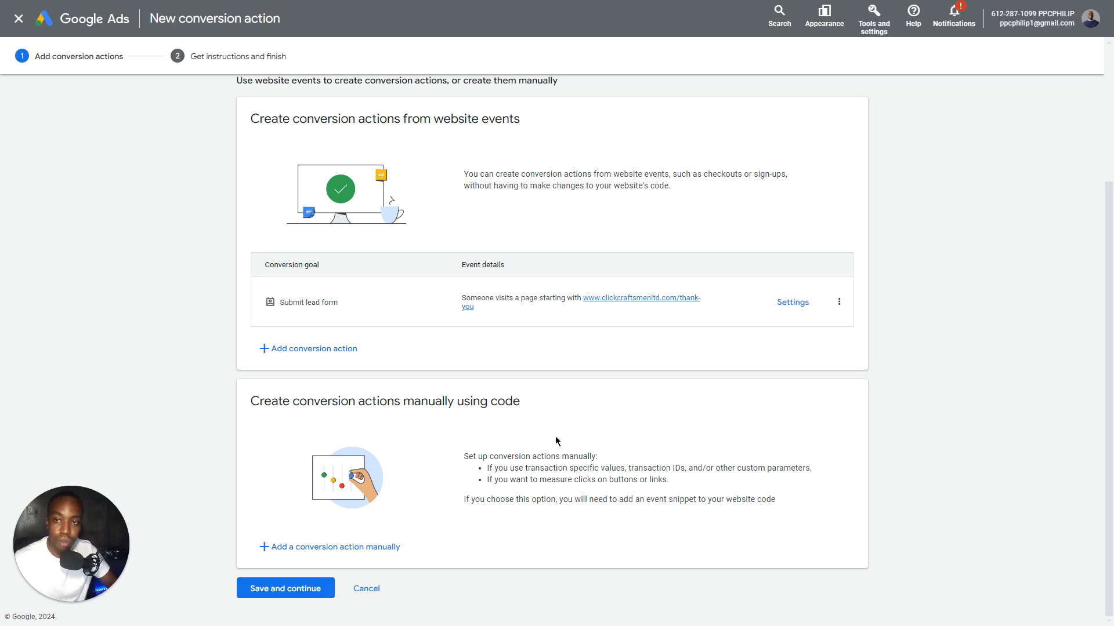
Review the Submit lead form action's event details and the section for creating conversion actions manually using code.
{"action": "scroll", "coordinate": [639, 364], "scroll_direction": "up", "scroll_amount": 1}
{"action": "scroll", "coordinate": [638, 364], "scroll_direction": "up", "scroll_amount": 1}
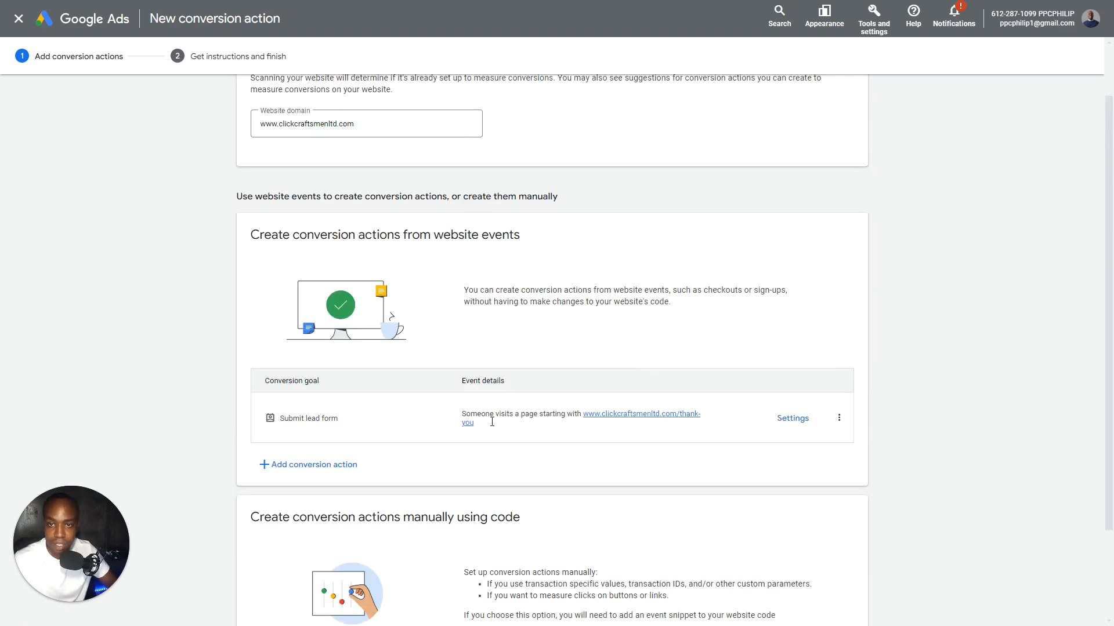
{"action": "scroll", "coordinate": [532, 354], "scroll_direction": "down", "scroll_amount": 2}
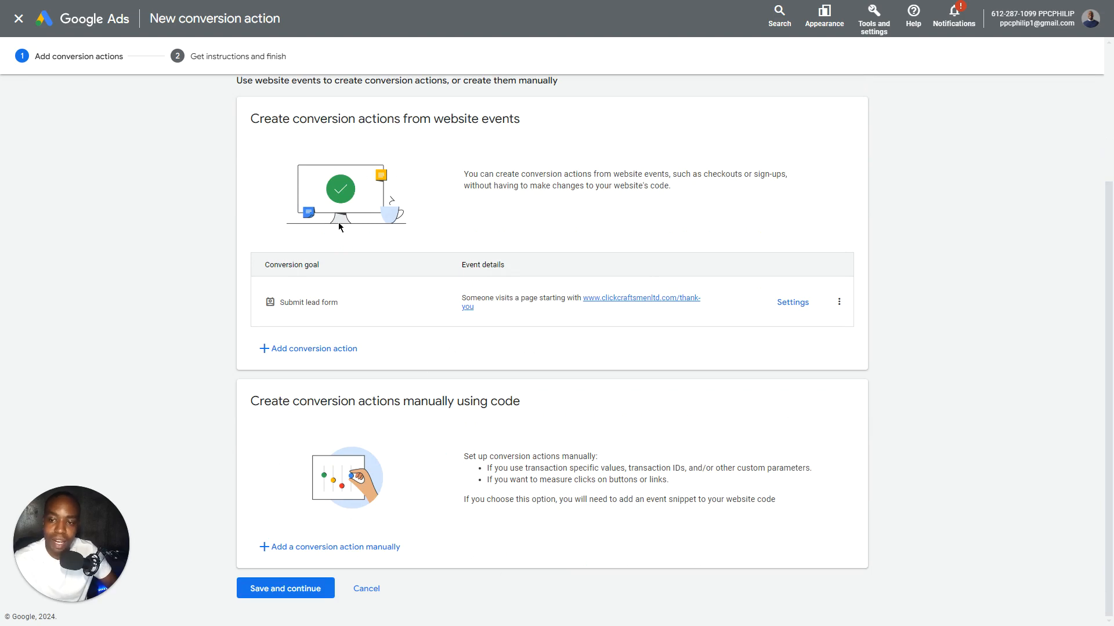
{"action": "scroll", "coordinate": [339, 221], "scroll_direction": "up", "scroll_amount": 2}
{"action": "scroll", "coordinate": [385, 315], "scroll_direction": "up", "scroll_amount": 1}
{"action": "left_click_drag", "start_coordinate": [237, 255], "coordinate": [893, 502]}
{"action": "left_click", "coordinate": [121, 342]}
{"action": "scroll", "coordinate": [236, 361], "scroll_direction": "down", "scroll_amount": 3}
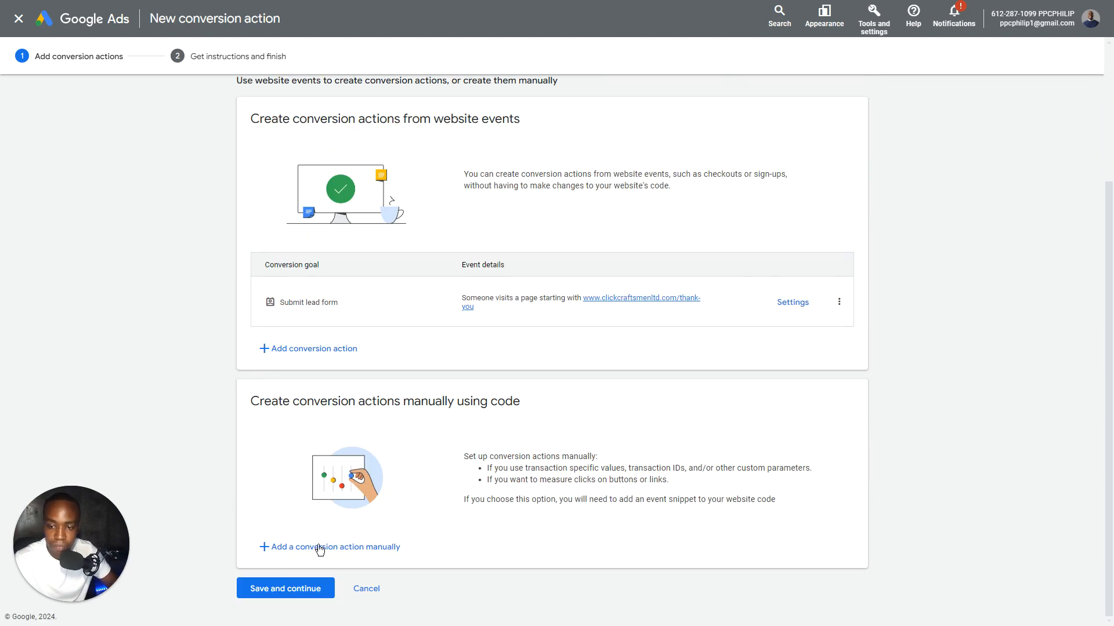
Save the conversion action and finish its setup without testing the Google tag installation or emailing instructions to the webmaster.
{"action": "left_click", "coordinate": [308, 590]}
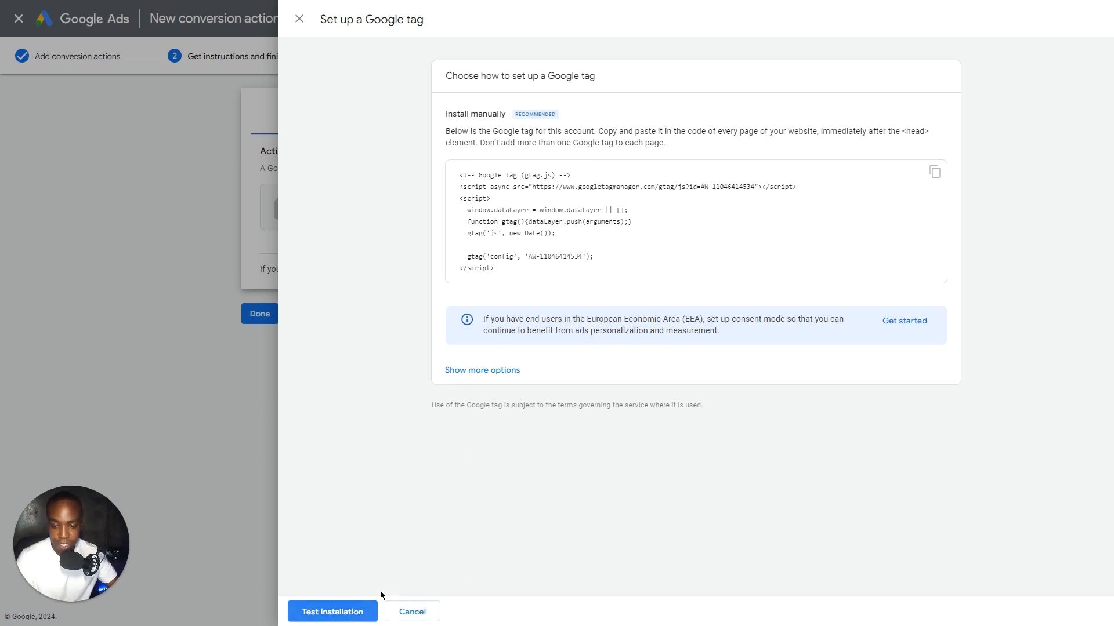
{"action": "left_click", "coordinate": [412, 611]}
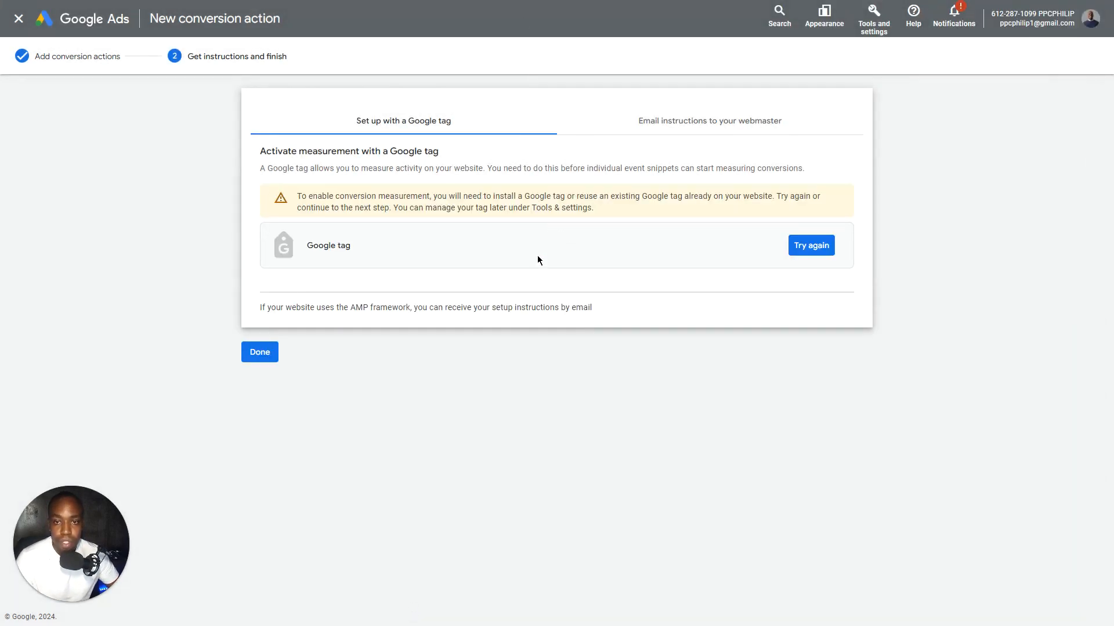
{"action": "left_click", "coordinate": [675, 121]}
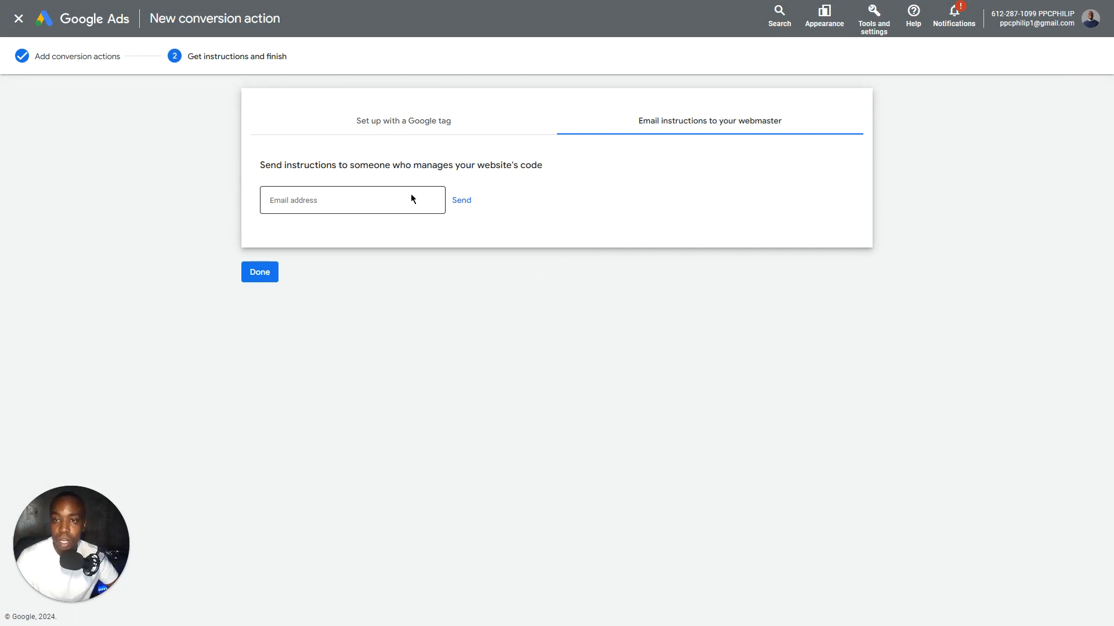
{"action": "left_click", "coordinate": [257, 278]}
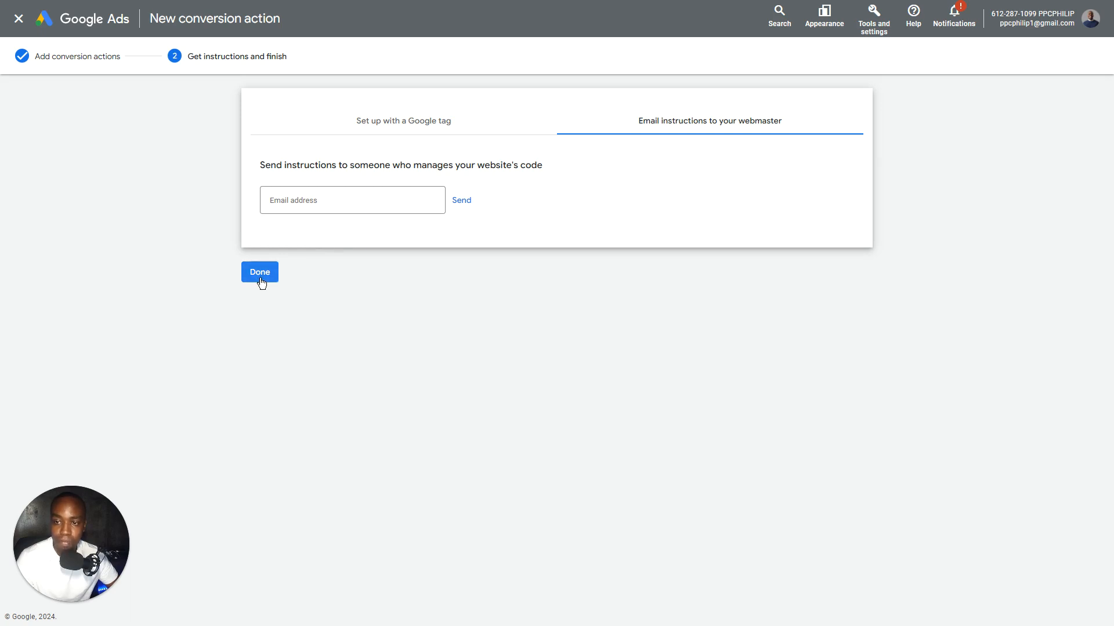